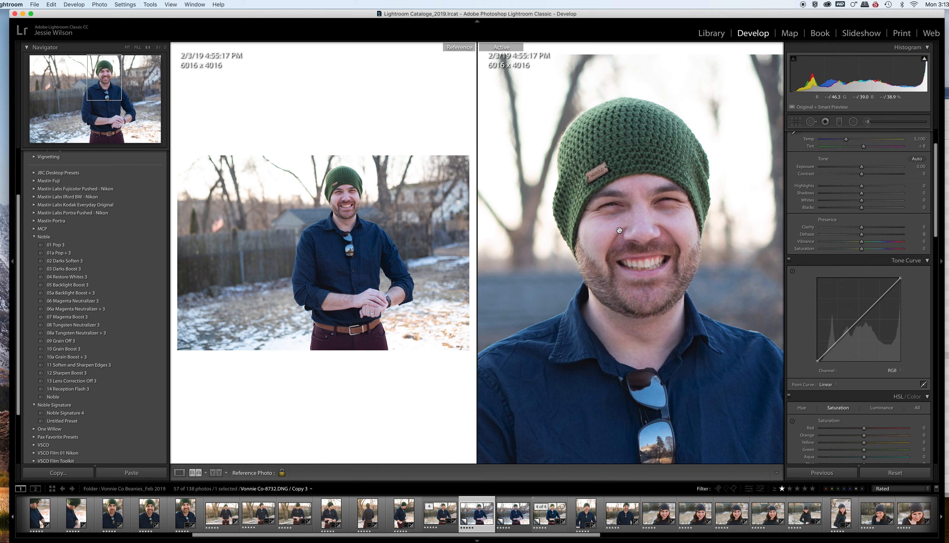
Step: Warm the white balance of the active beanie portrait by setting the temperature to 5,762
left_click(684, 211)
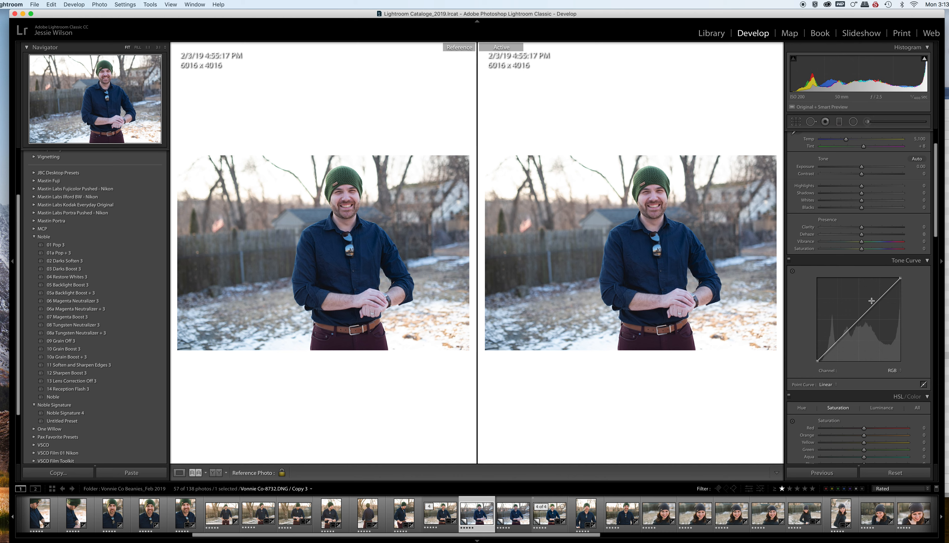
scroll(872, 301, "up", 3)
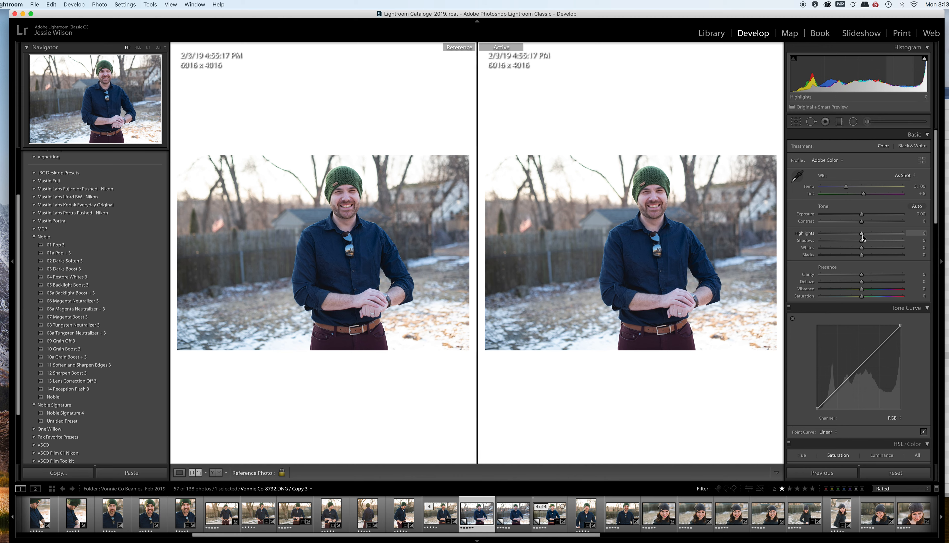
left_click(658, 182)
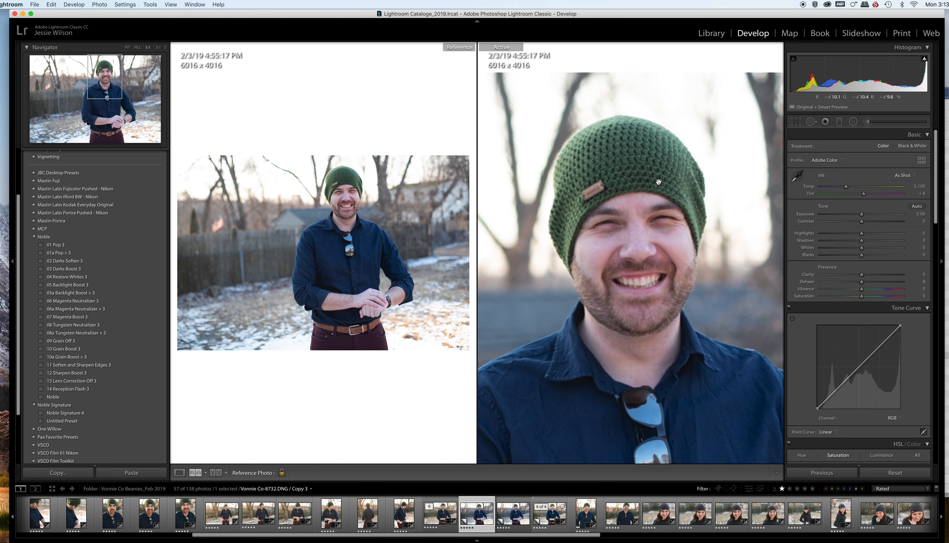
left_click_drag(846, 186, 852, 192)
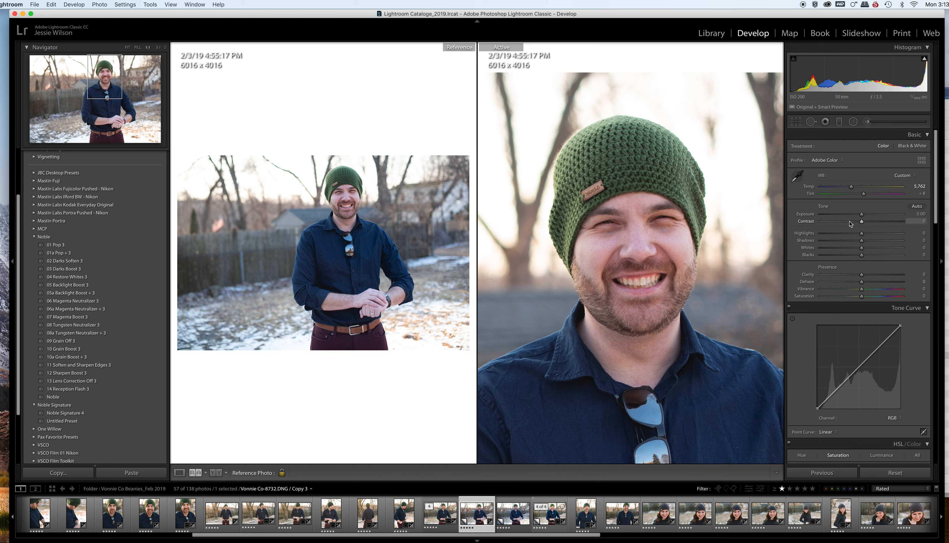
key("z")
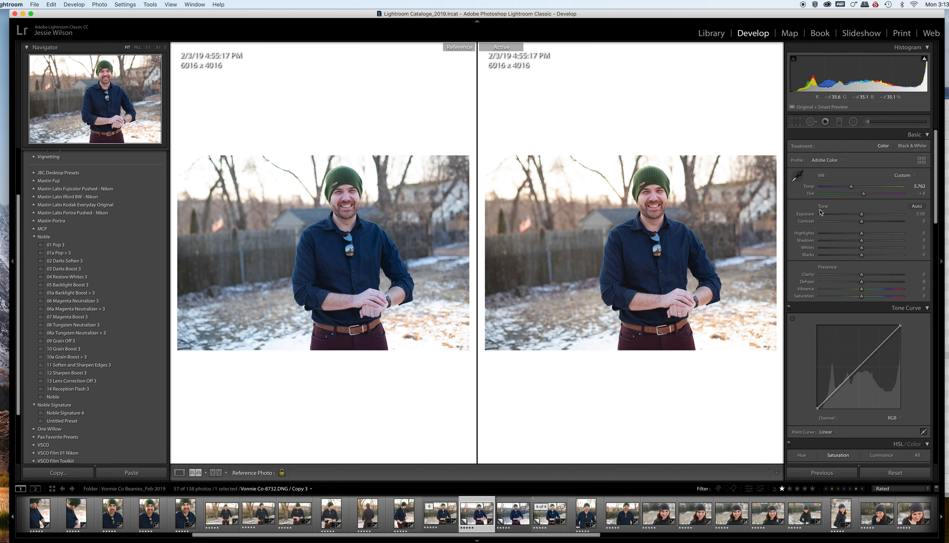
Step: Set the portrait's exposure to +0.75 and its highlights to −100
left_click_drag(863, 220, 868, 219)
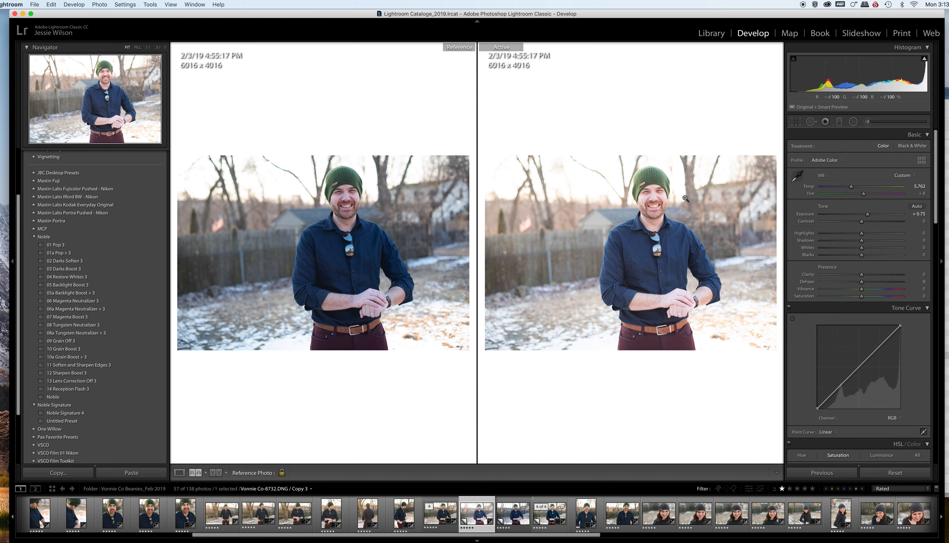
left_click(664, 196)
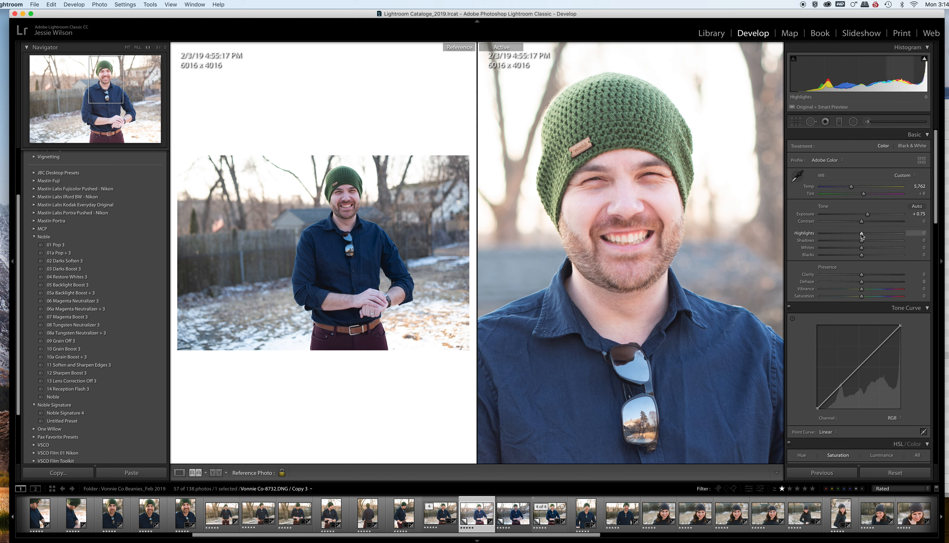
left_click_drag(862, 236, 826, 238)
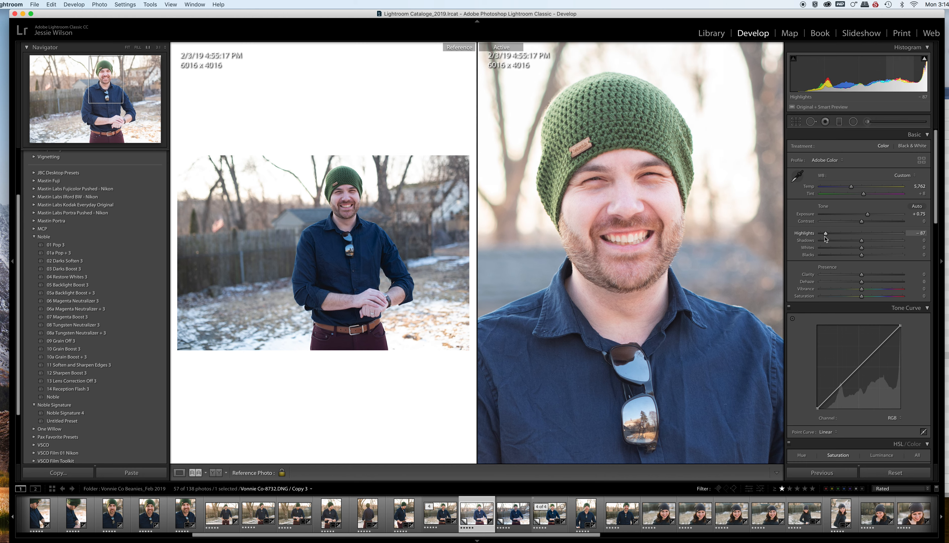
left_click(604, 245)
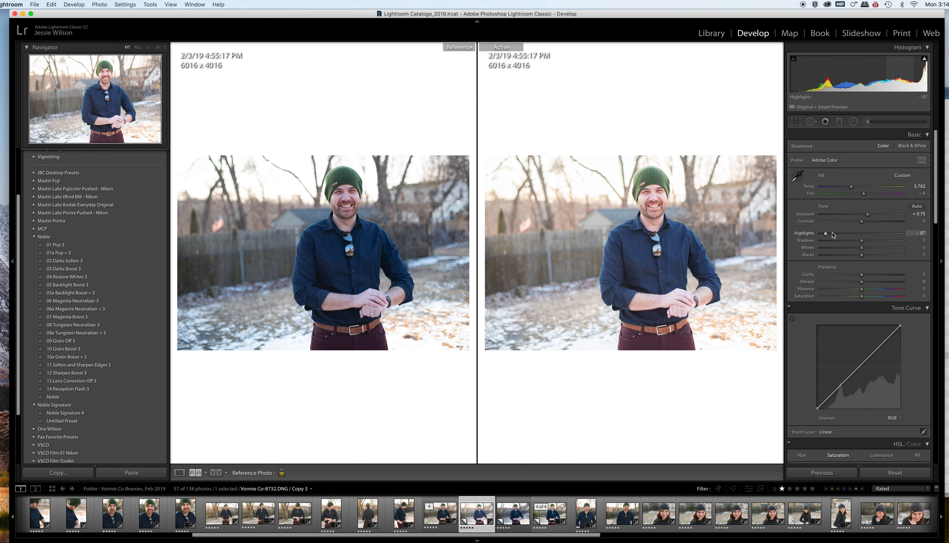
left_click_drag(826, 234, 800, 235)
key("z")
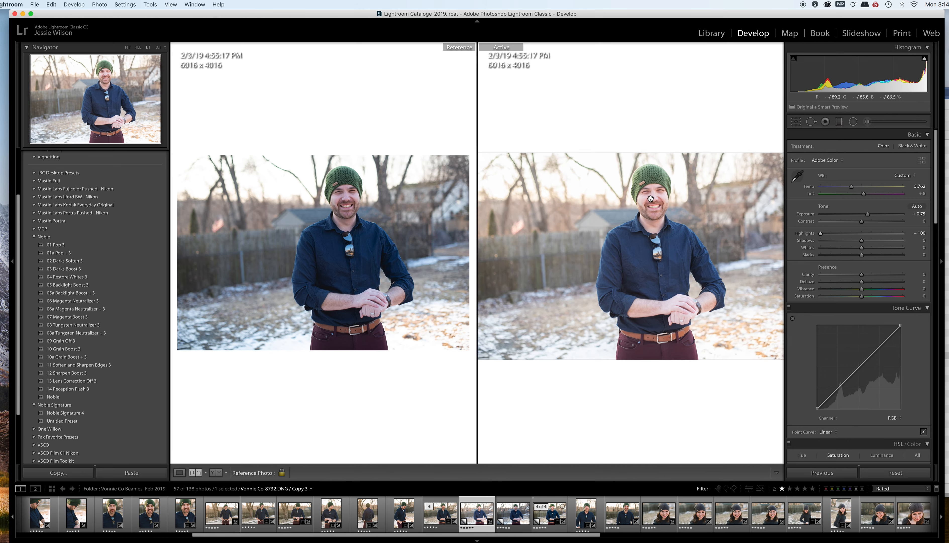
Step: Set the portrait's tone values to contrast +32, blacks −43 and shadows +9
left_click_drag(861, 221, 875, 223)
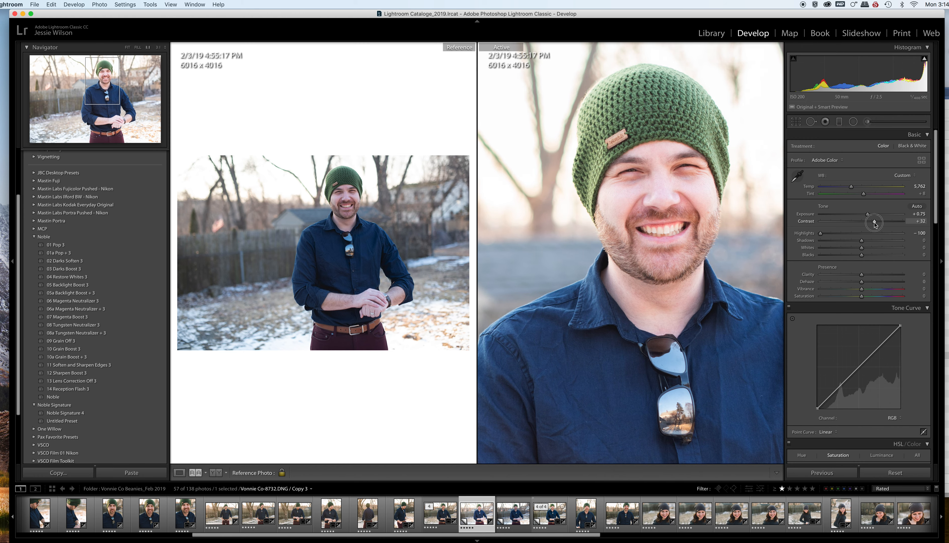
left_click(745, 206)
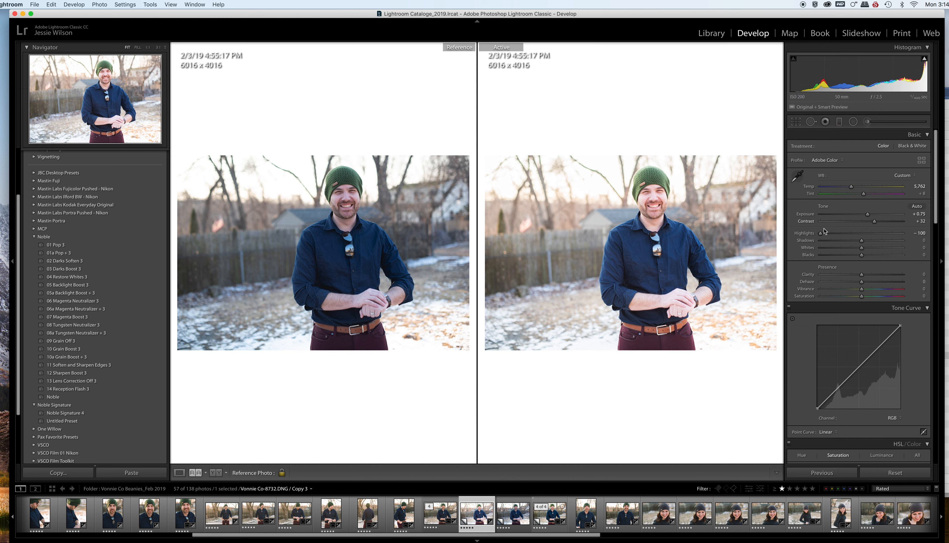
left_click_drag(862, 255, 844, 257)
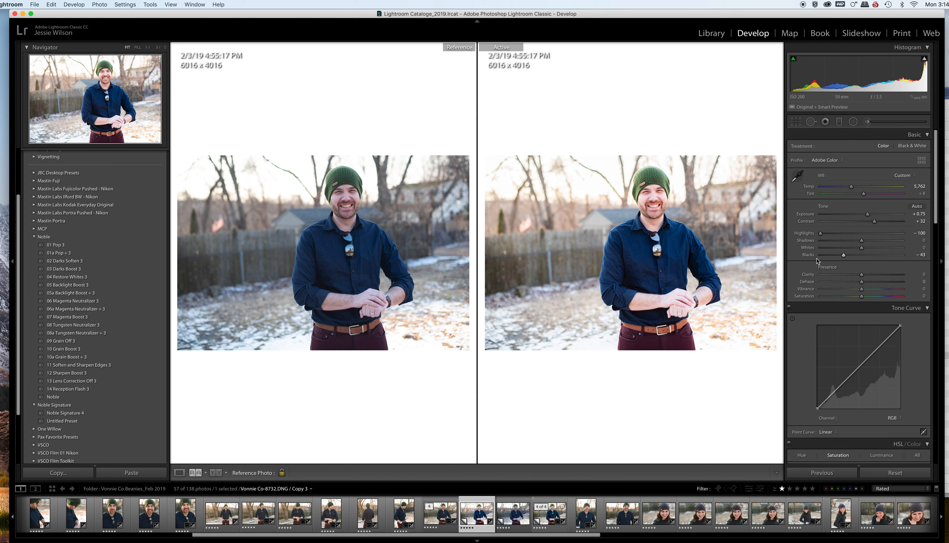
mouse_move(864, 242)
left_mouse_down()
mouse_move(899, 246)
mouse_move(865, 245)
left_mouse_up()
left_click(658, 194)
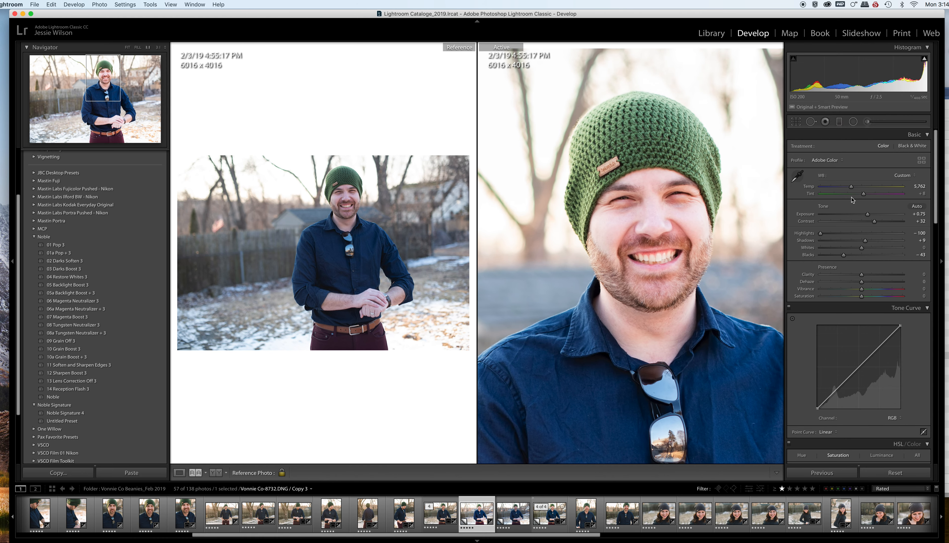
Step: Refine the white balance by setting the tint to −4 and the temperature to 6,076
left_click(864, 196)
mouse_move(864, 196)
left_mouse_down()
mouse_move(850, 199)
mouse_move(863, 202)
left_mouse_up()
left_click(768, 216)
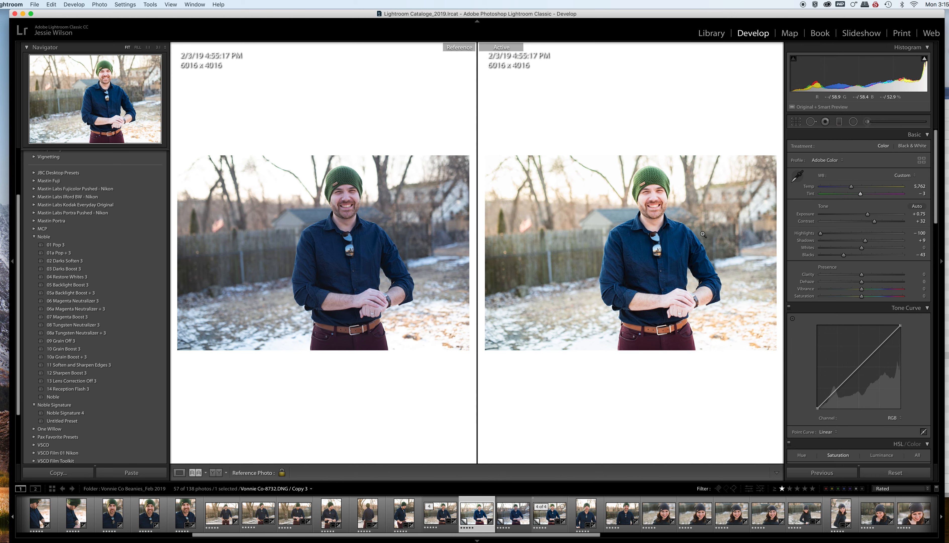
left_click(647, 180)
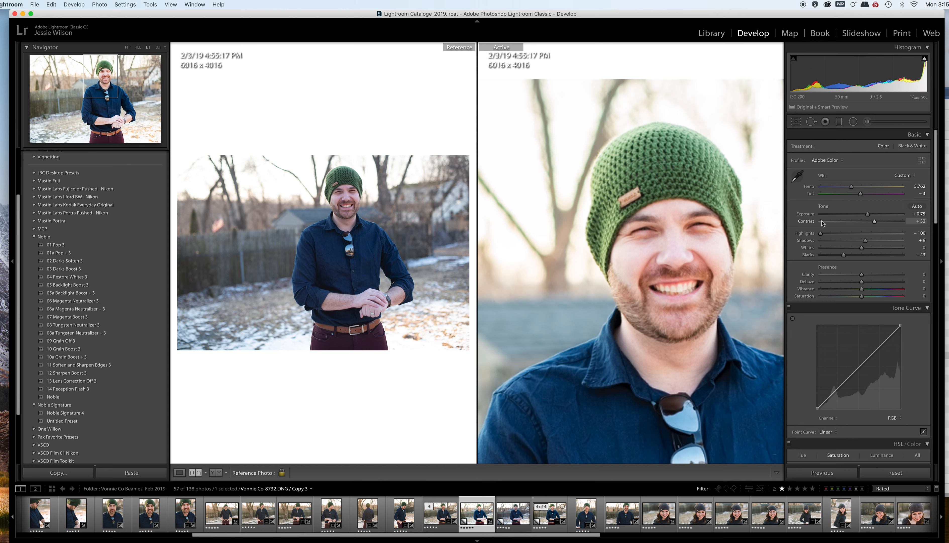
left_click(861, 194)
left_click(861, 194)
left_click(853, 188)
left_click(645, 245)
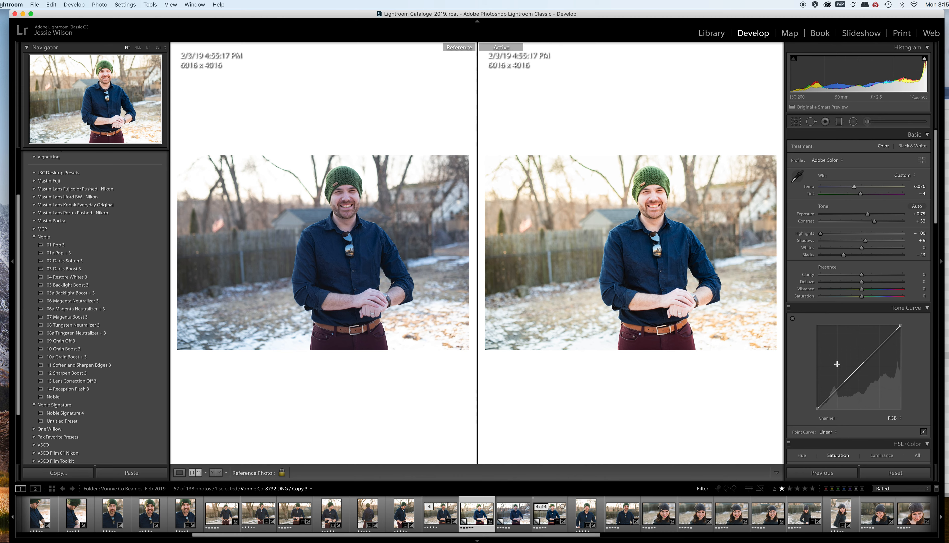
Step: Apply the Medium Contrast point curve to the portrait and check the face up close
scroll(815, 382, "down", 1)
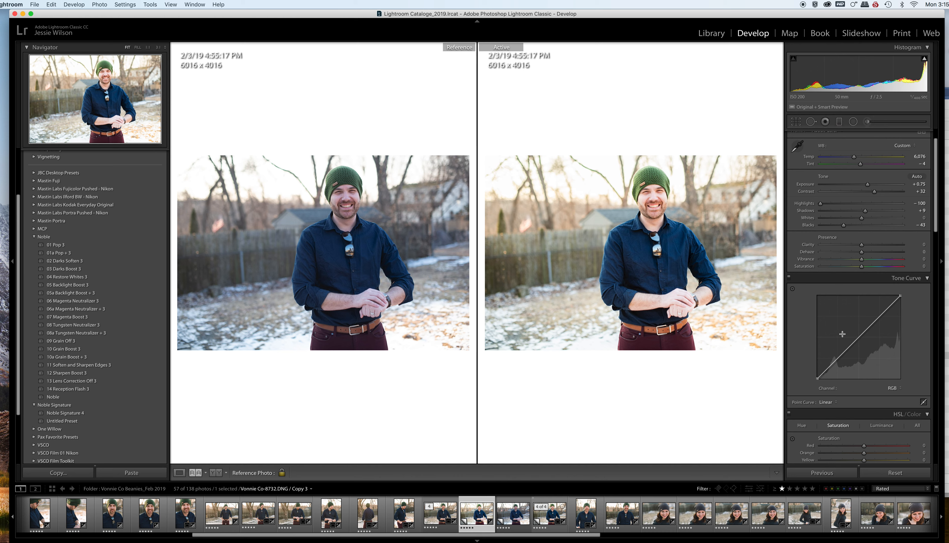
left_click(825, 402)
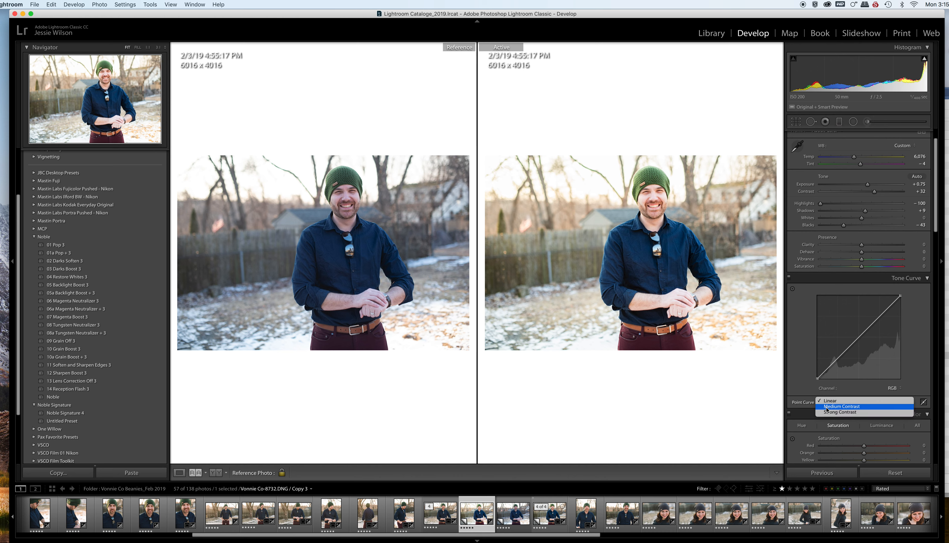
left_click(827, 407)
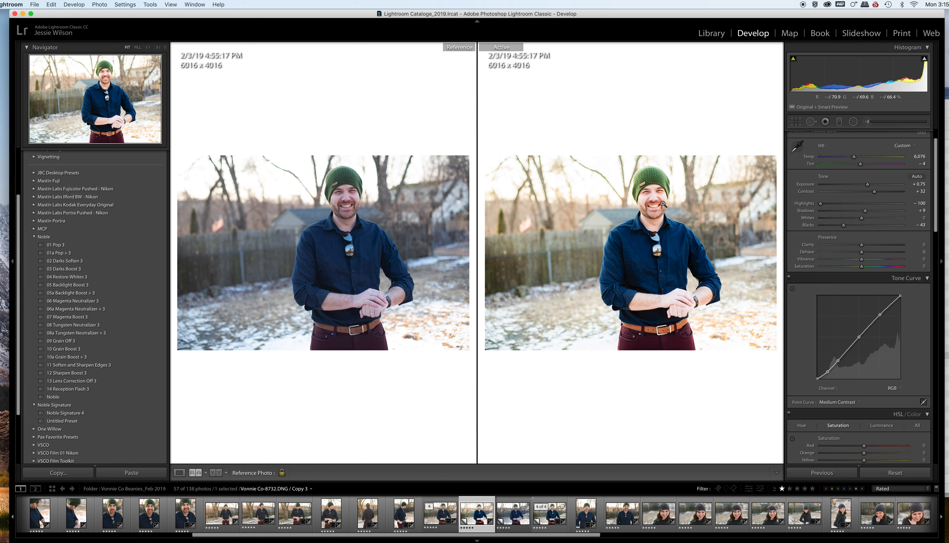
left_click(655, 206)
left_click(662, 268)
Step: Lift the shadows to +25 and reduce the vibrance to −6
left_click_drag(865, 211, 874, 214)
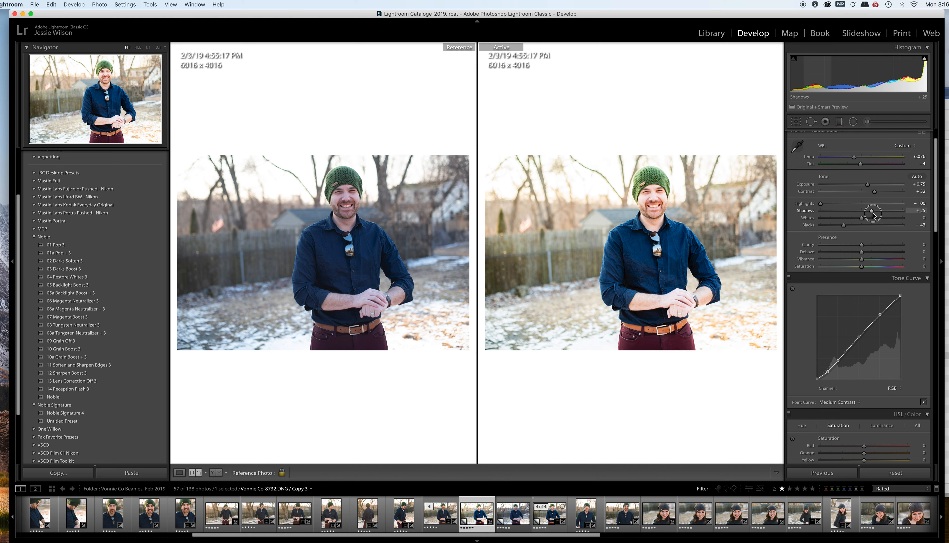
left_click(642, 307)
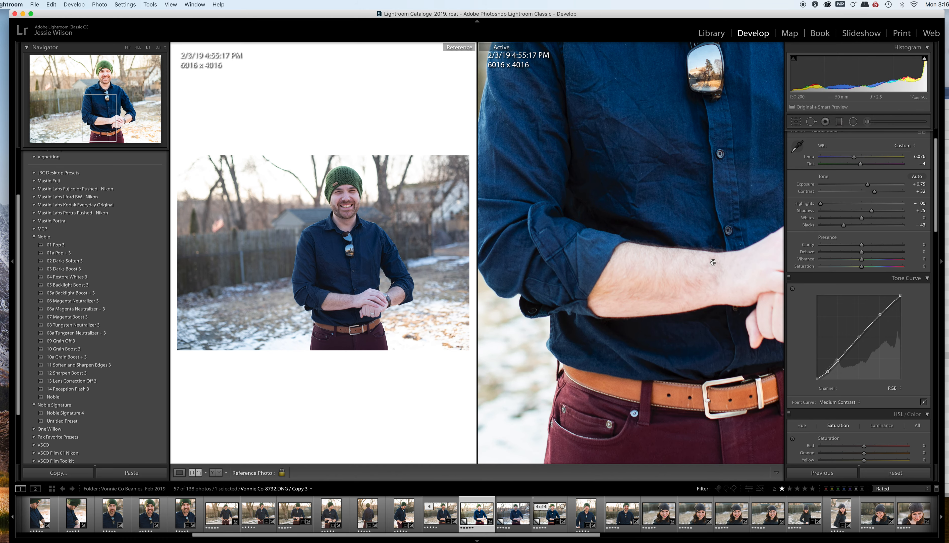
left_click(713, 262)
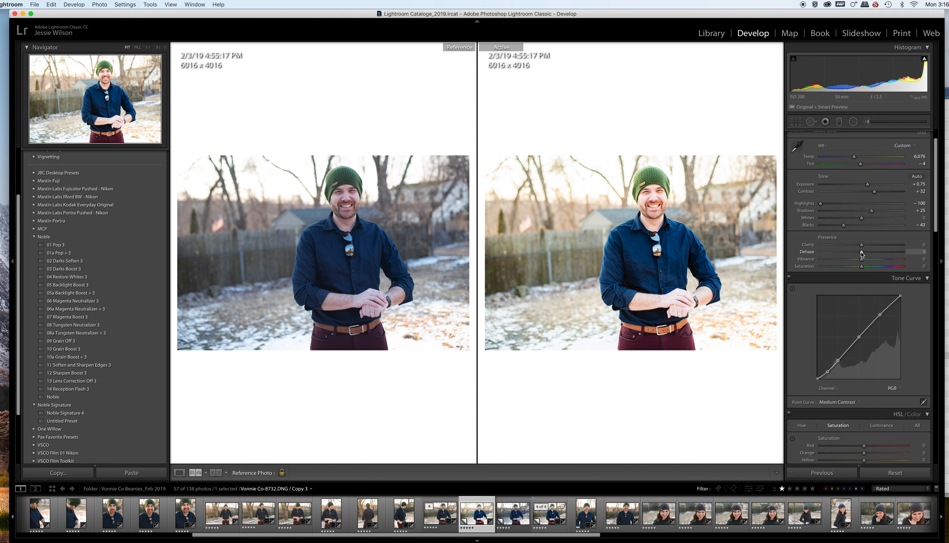
left_click_drag(862, 261, 861, 261)
mouse_move(860, 262)
left_mouse_down()
mouse_move(848, 261)
mouse_move(859, 262)
left_mouse_up()
Step: Rebalance the tone values to exposure +0.40, blacks −12 and shadows +26
left_click(654, 181)
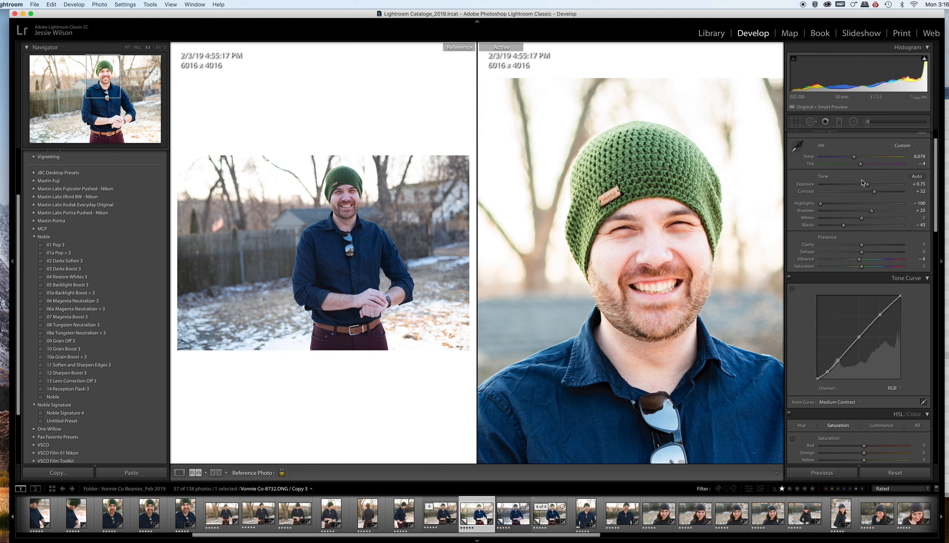
left_click_drag(868, 185, 865, 187)
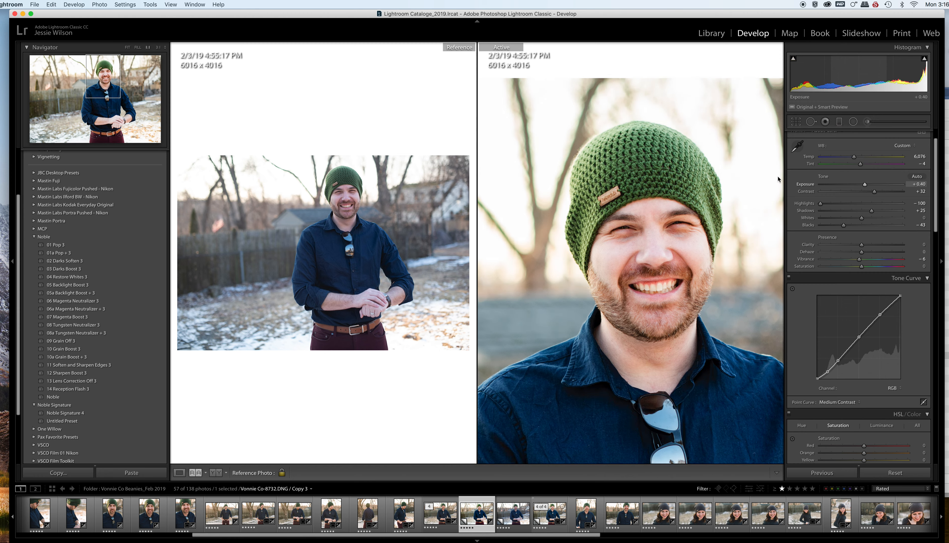
key("z")
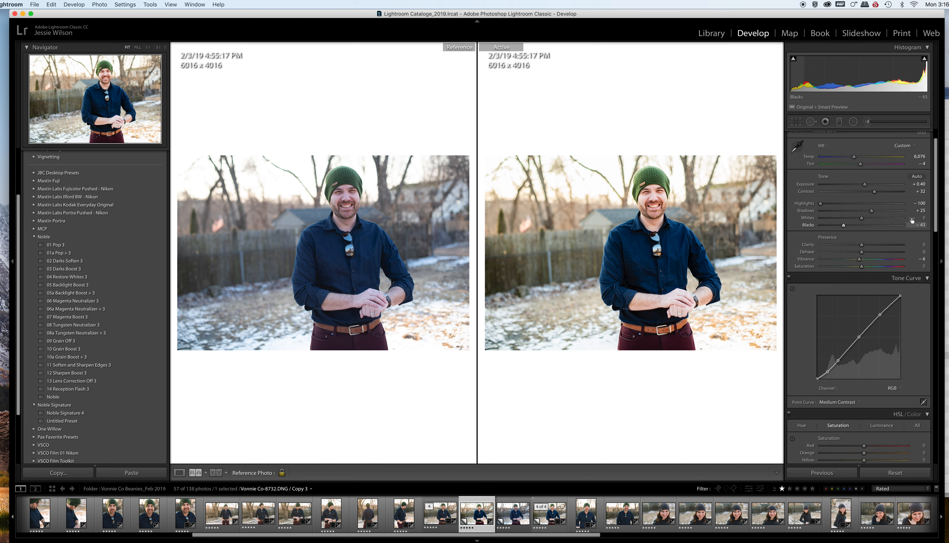
left_click_drag(844, 225, 873, 215)
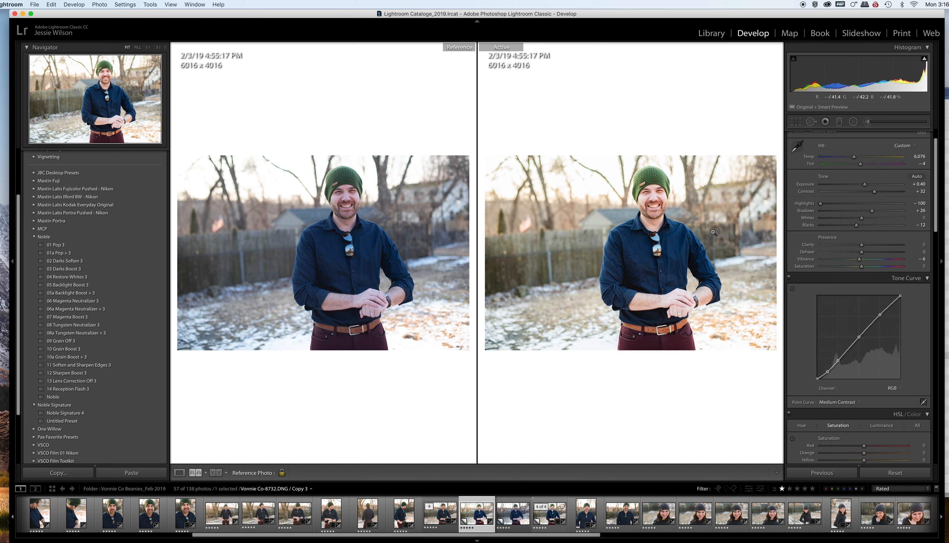
Step: Enable the lens profile corrections for the portrait, toggling them off and on to compare the effect
scroll(857, 377, "down", 10)
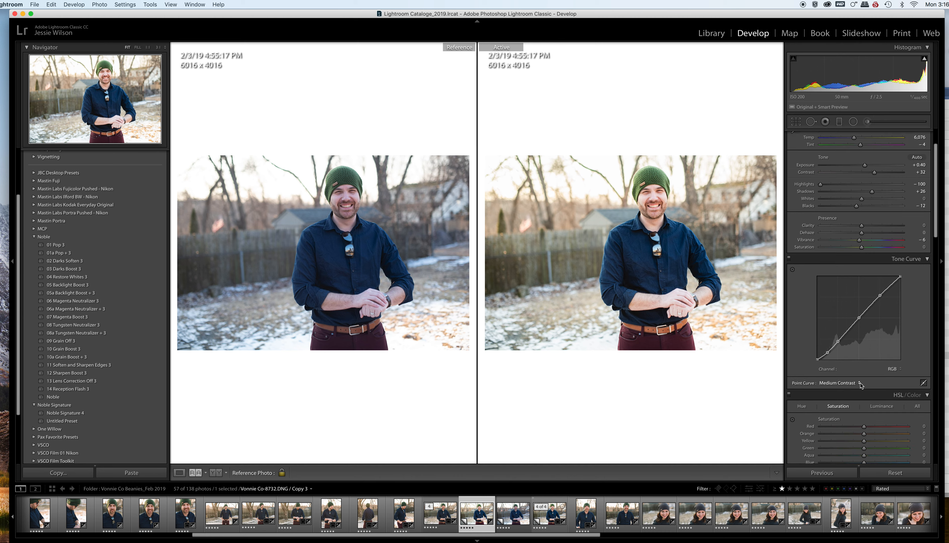
scroll(857, 381, "down", 15)
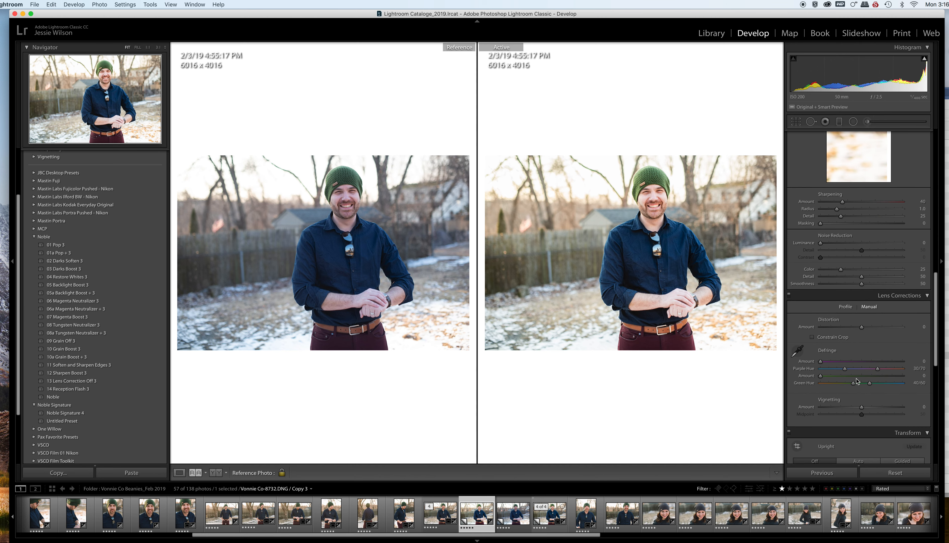
scroll(857, 380, "down", 3)
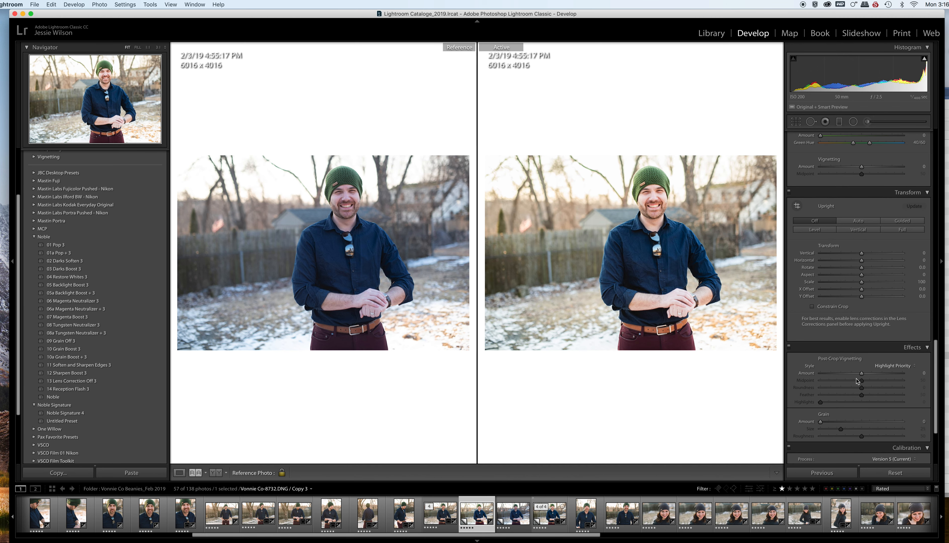
scroll(857, 381, "up", 8)
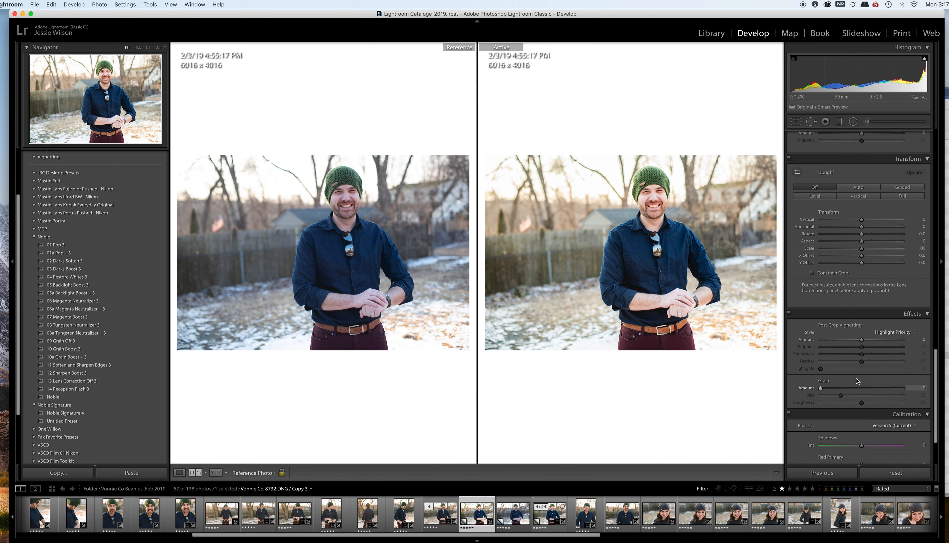
scroll(857, 381, "up", 2)
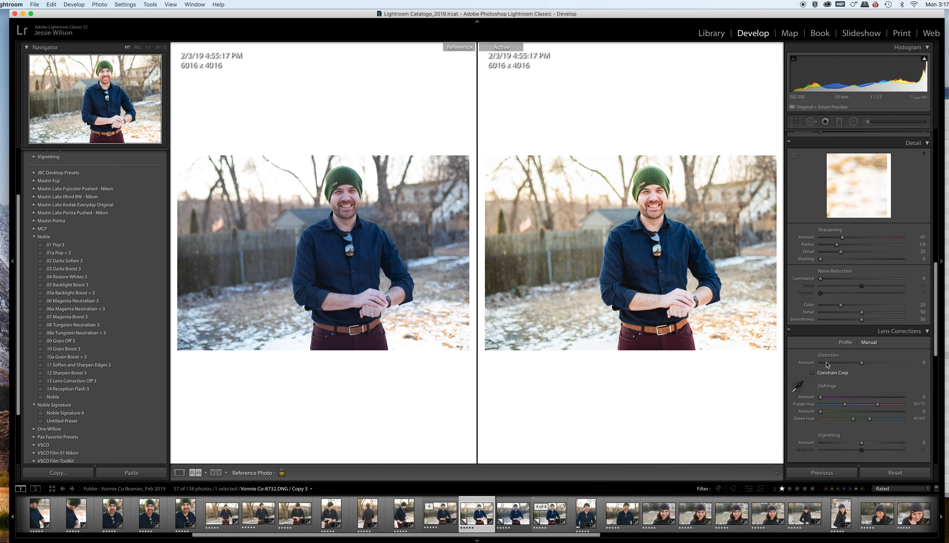
left_click(848, 342)
left_click(798, 362)
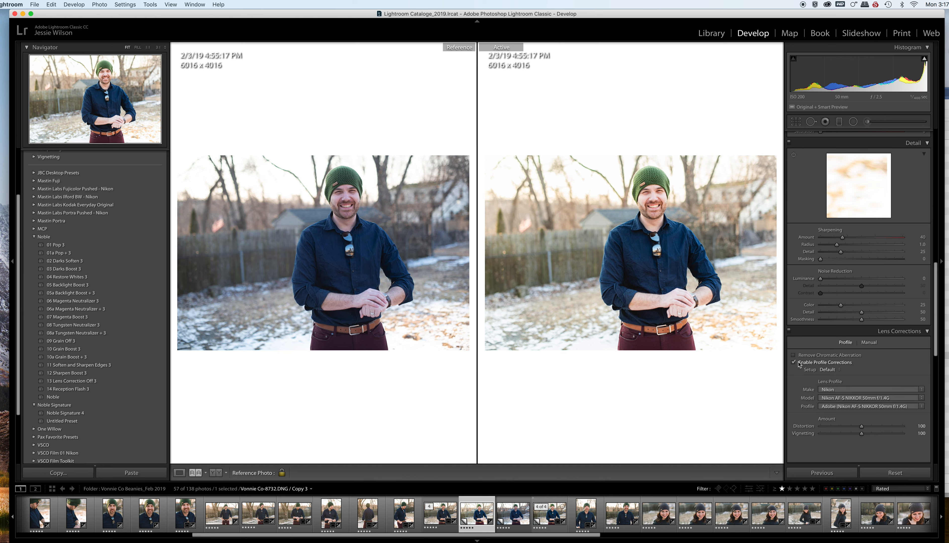
left_click(794, 363)
left_click(794, 363)
Step: Turn on chromatic aberration removal and inspect the arms, shirt and face up close
left_click(794, 355)
left_click(643, 296)
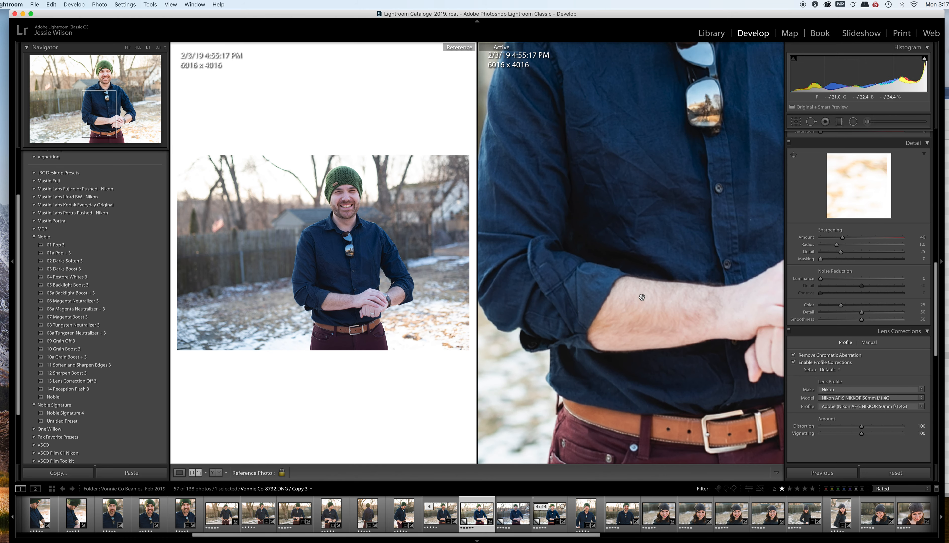
left_click_drag(702, 263, 611, 347)
left_click_drag(593, 206, 609, 347)
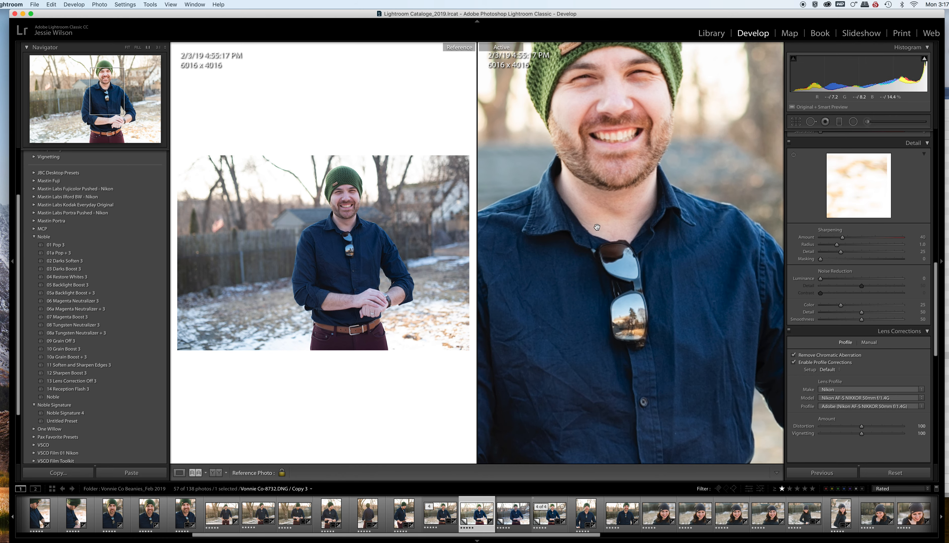
Step: Straighten the portrait with the Crop & Straighten tool at an angle of 2.08, keeping the original aspect ratio, and apply the crop
left_click_drag(600, 232, 606, 336)
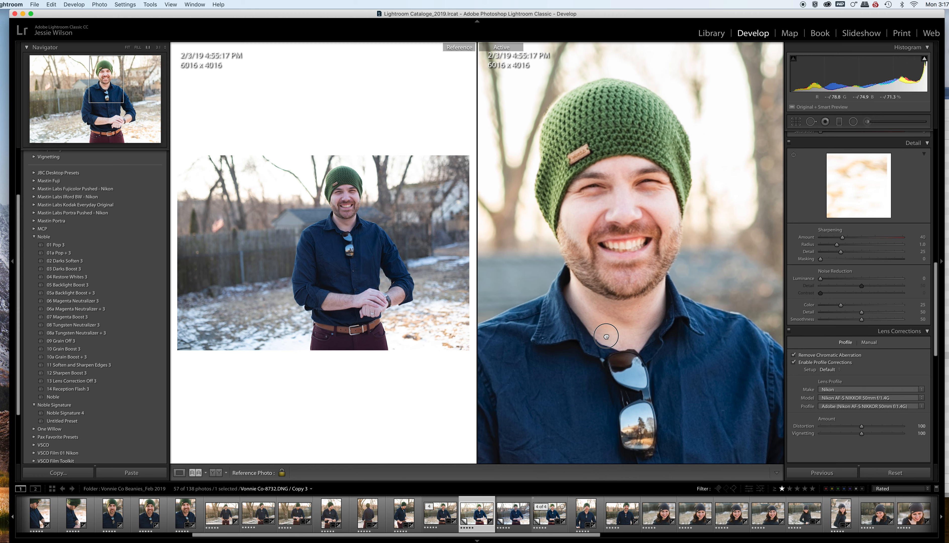
left_click(607, 302)
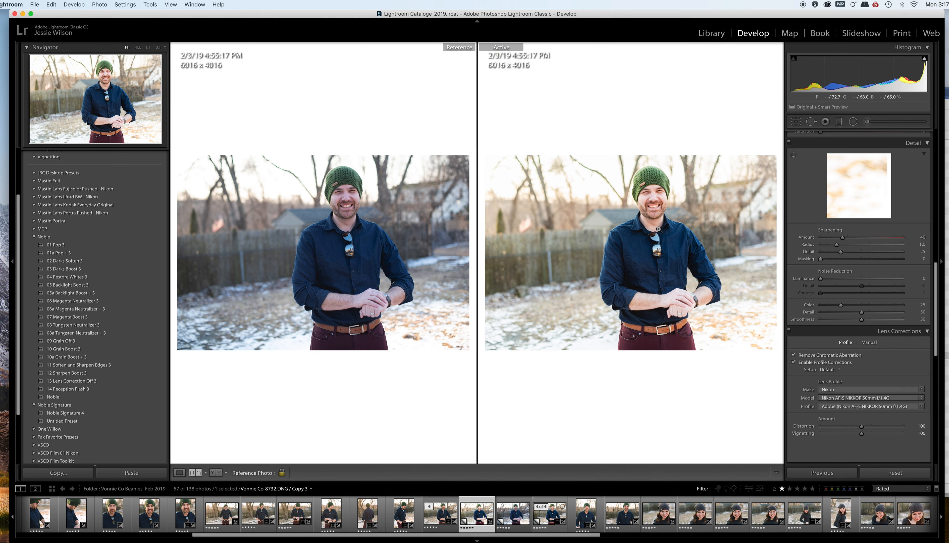
left_click(796, 123)
left_click(565, 170)
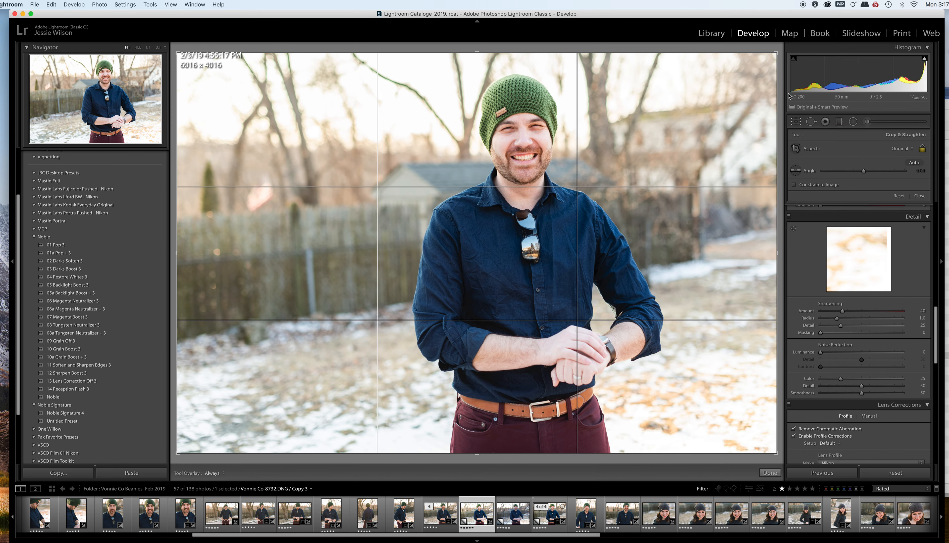
left_click_drag(780, 49, 779, 49)
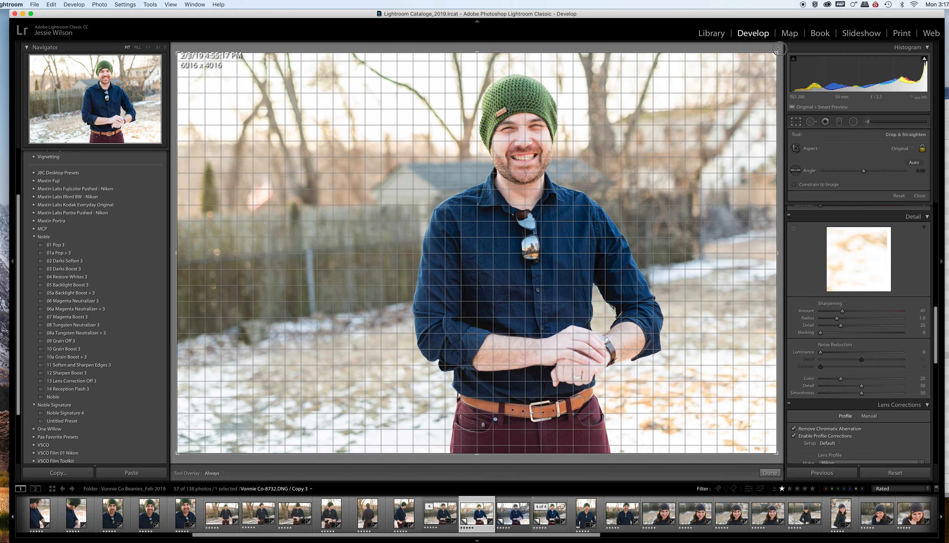
left_click_drag(780, 49, 789, 77)
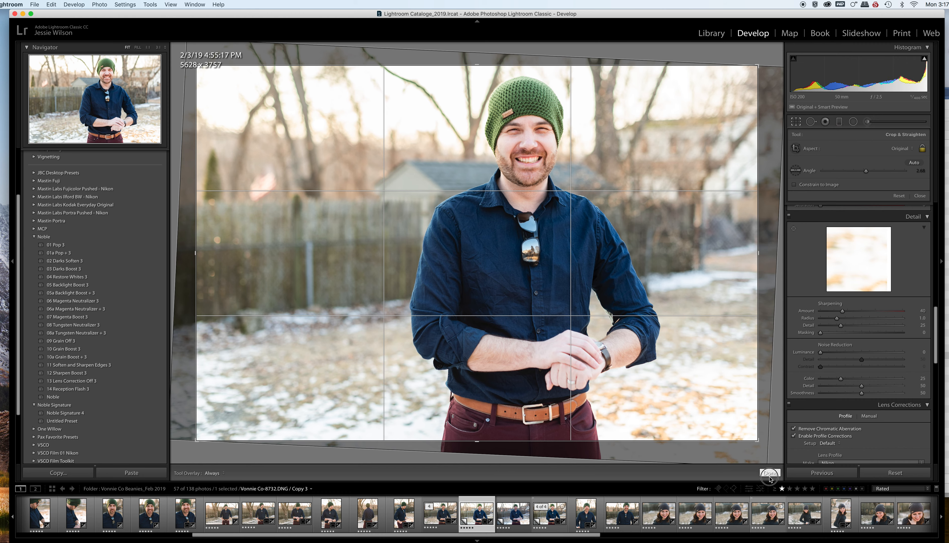
left_click(771, 478)
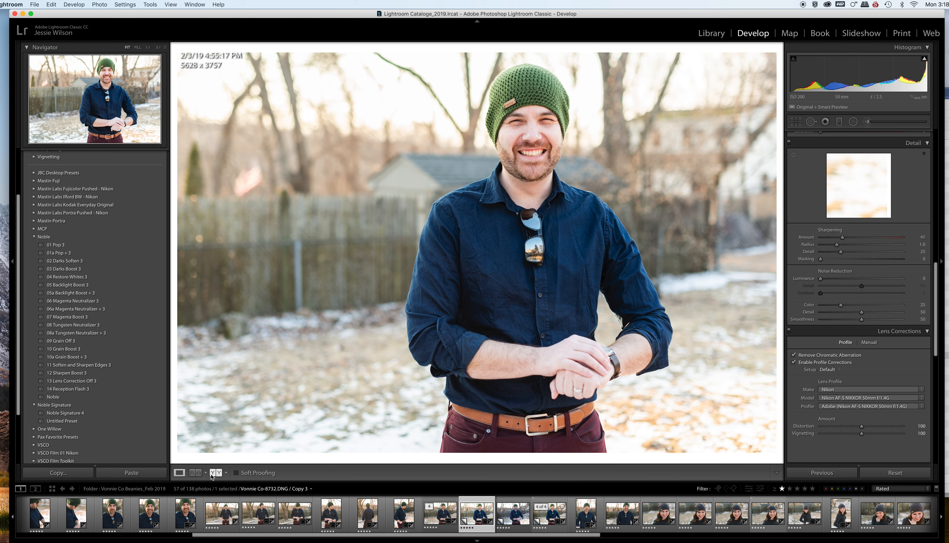
Step: Compare the straightened portrait side by side with the reference photo, with the basic tone settings in view
scroll(896, 324, "up", 12)
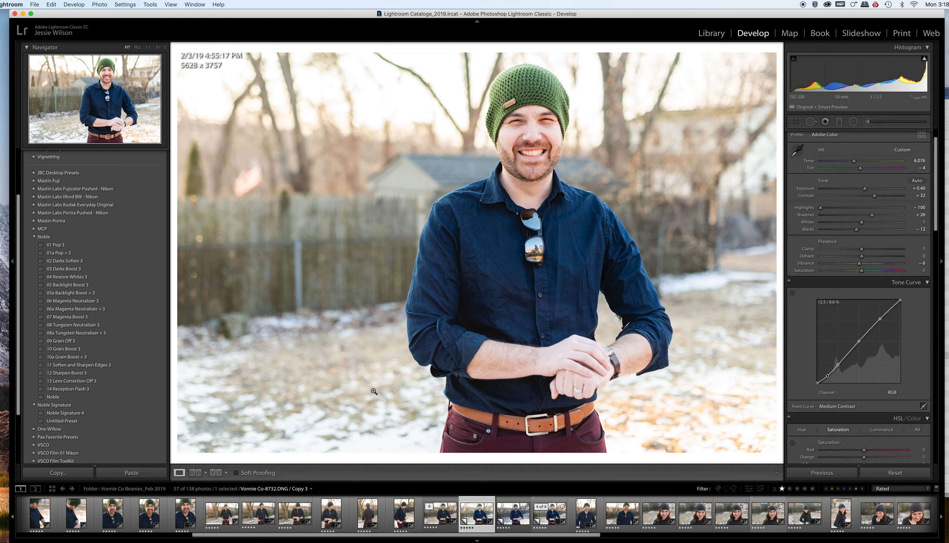
left_click(195, 473)
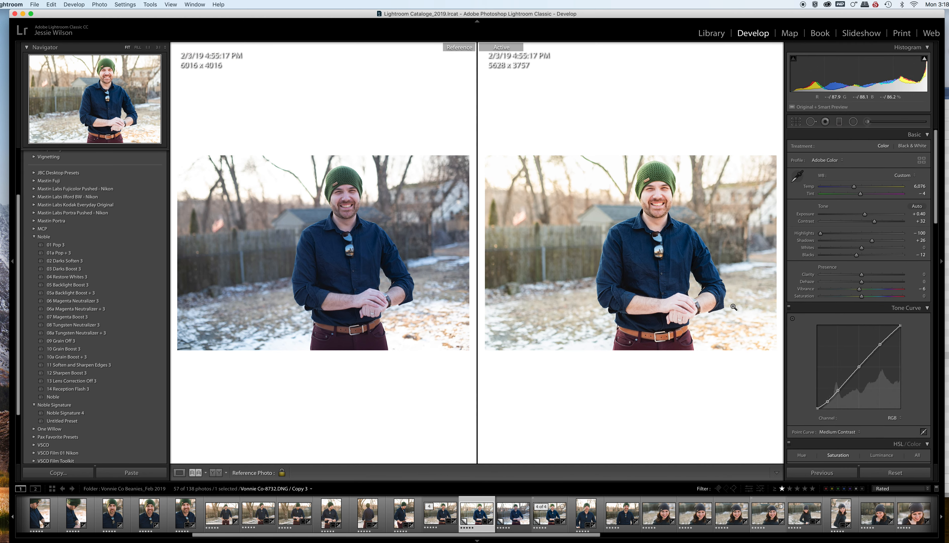